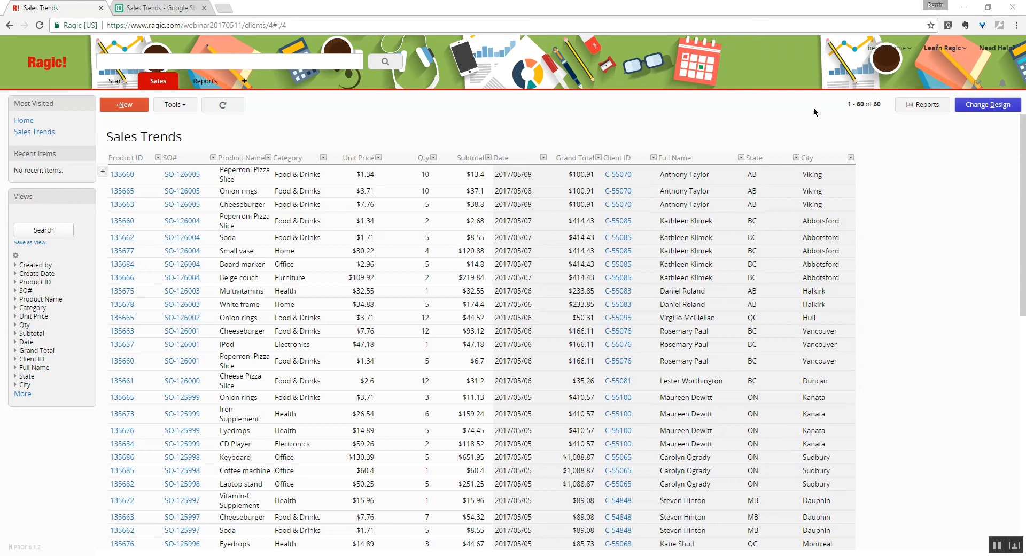
Show the Tools list of editing, export and import options for Sales Trends.
click(175, 105)
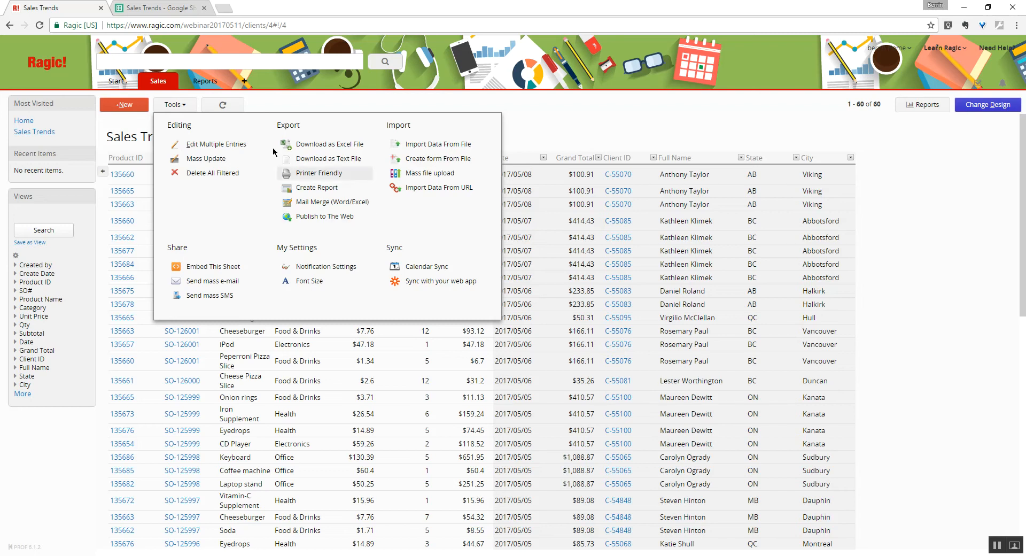
From the Pepperoni Pizza Slice record, enter form design and show Access Rights settings.
click(172, 104)
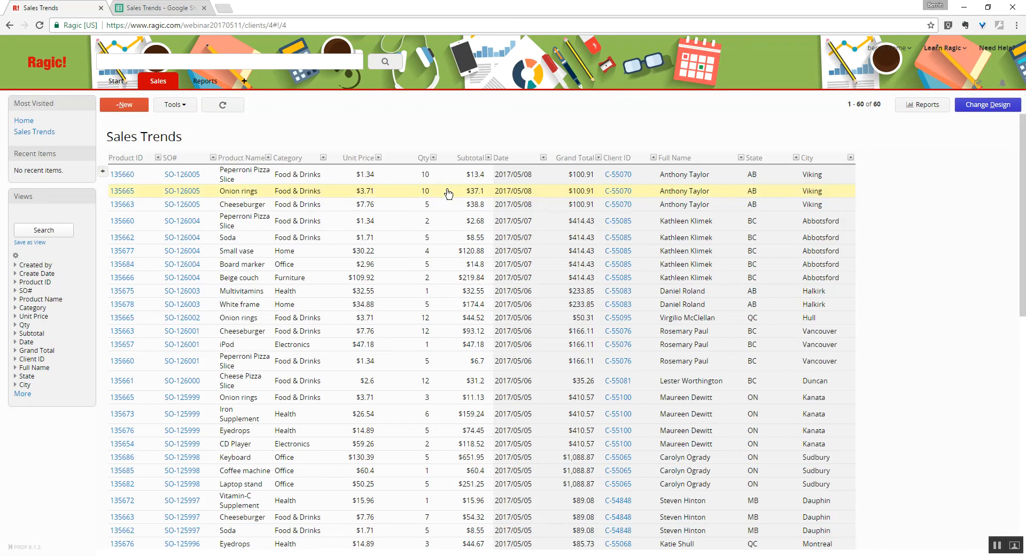
click(426, 180)
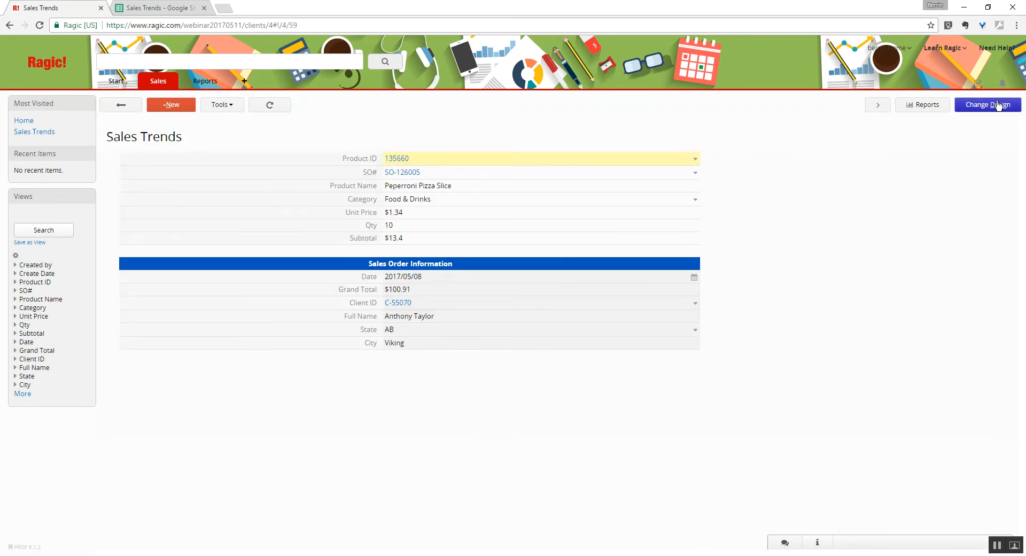
click(988, 104)
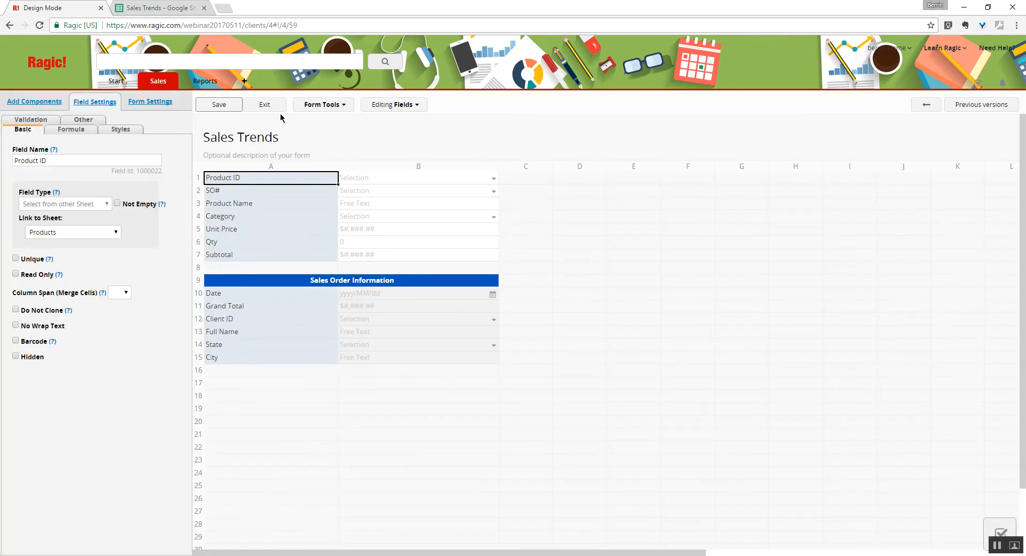
click(146, 104)
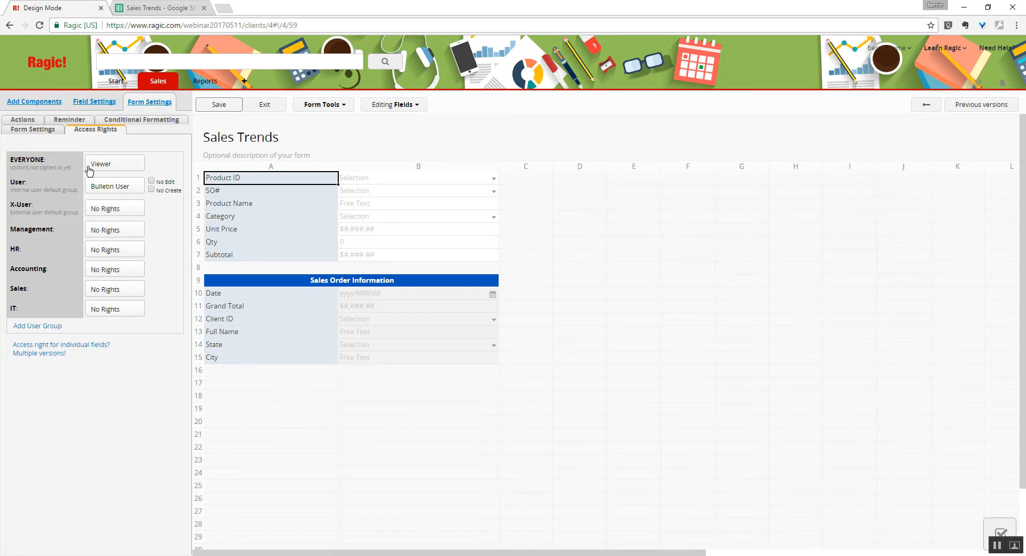
Confirm the EVERYONE group stays at Viewer access, then exit the design editor.
drag(9, 159, 43, 160)
click(53, 164)
click(117, 164)
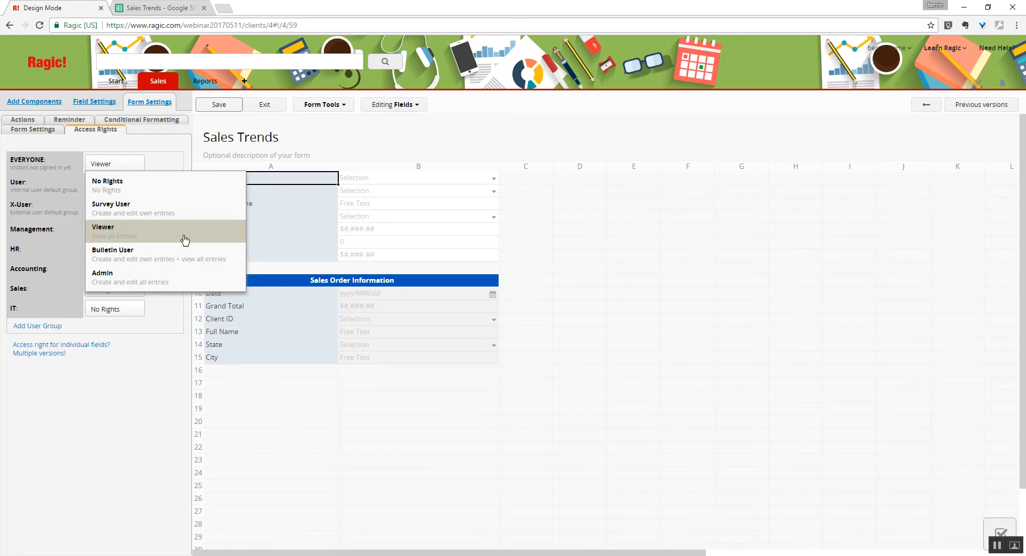
click(130, 166)
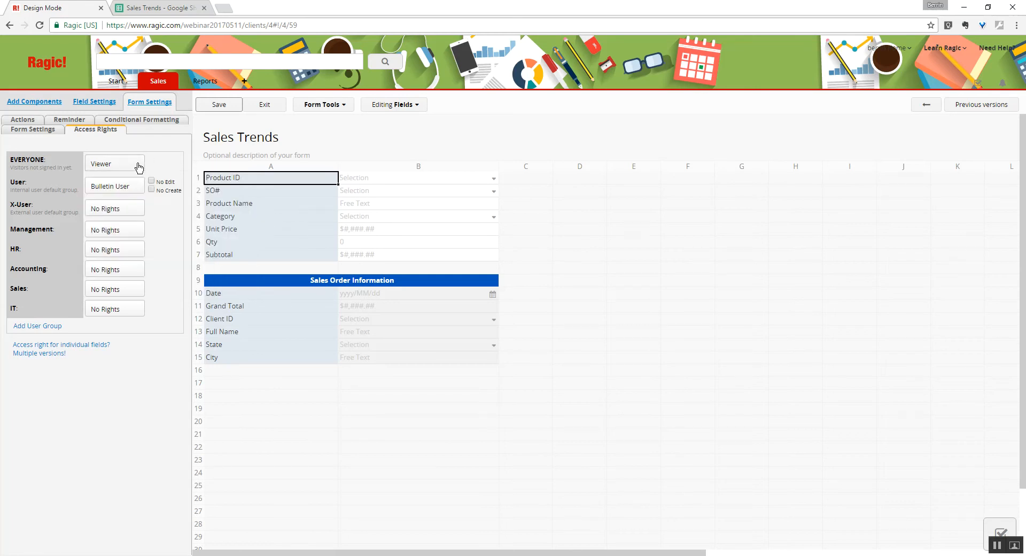
click(130, 164)
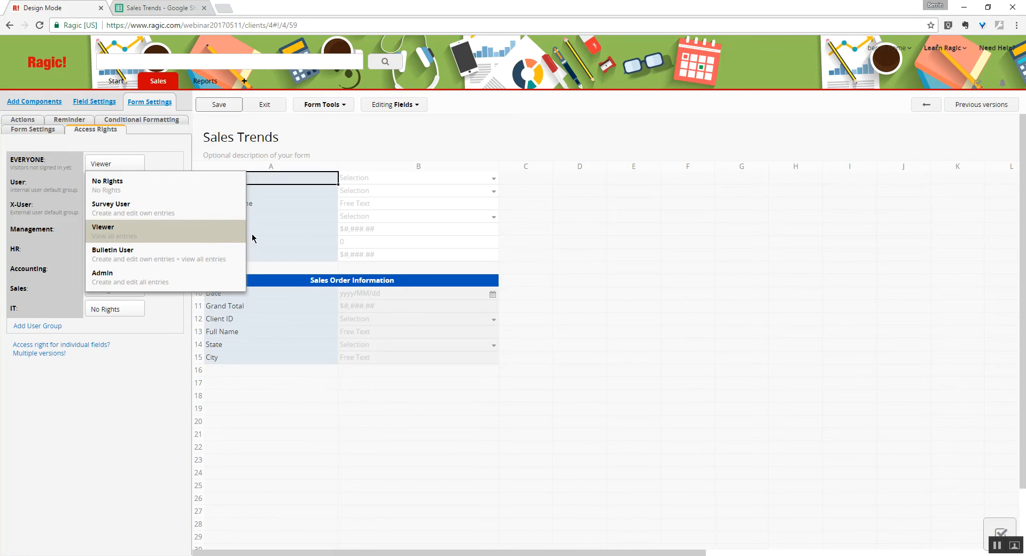
click(264, 104)
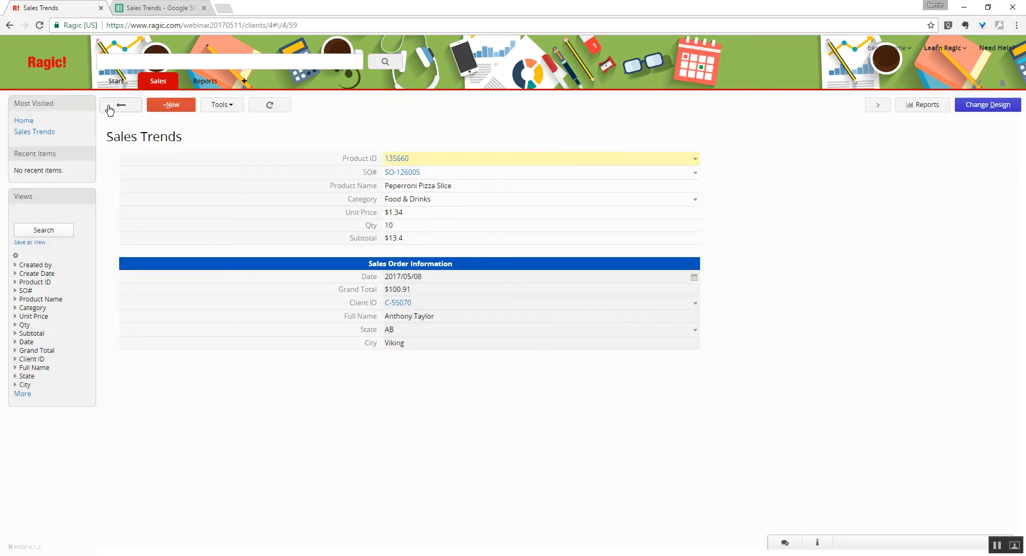
From the list's Tools, show Publish to The Web links and copy the CSV URL.
click(120, 104)
click(175, 105)
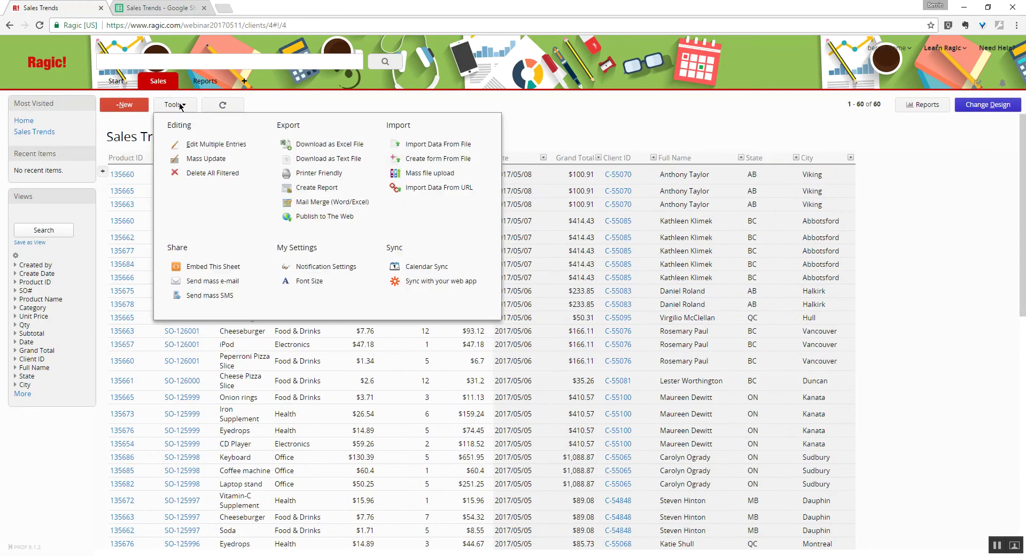
click(325, 217)
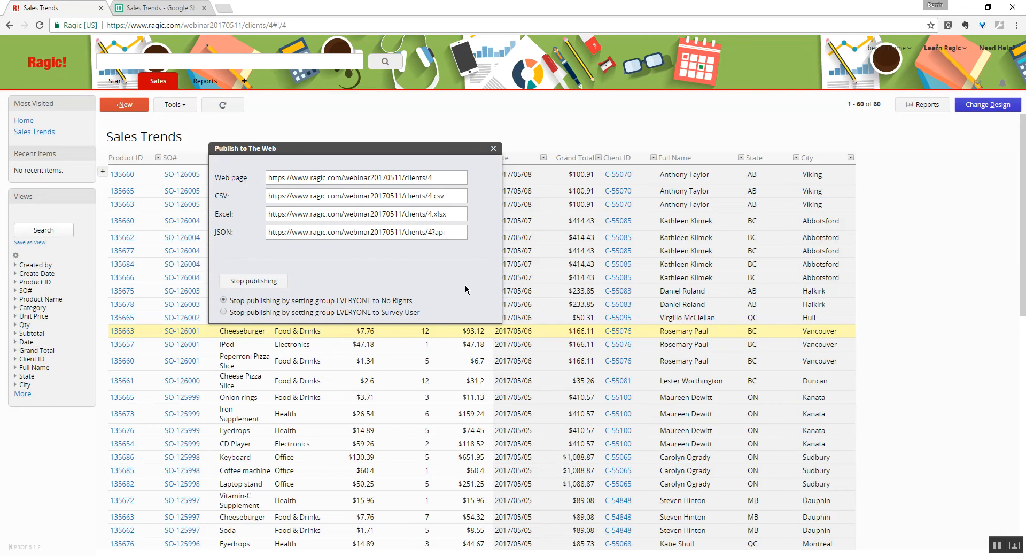
click(449, 195)
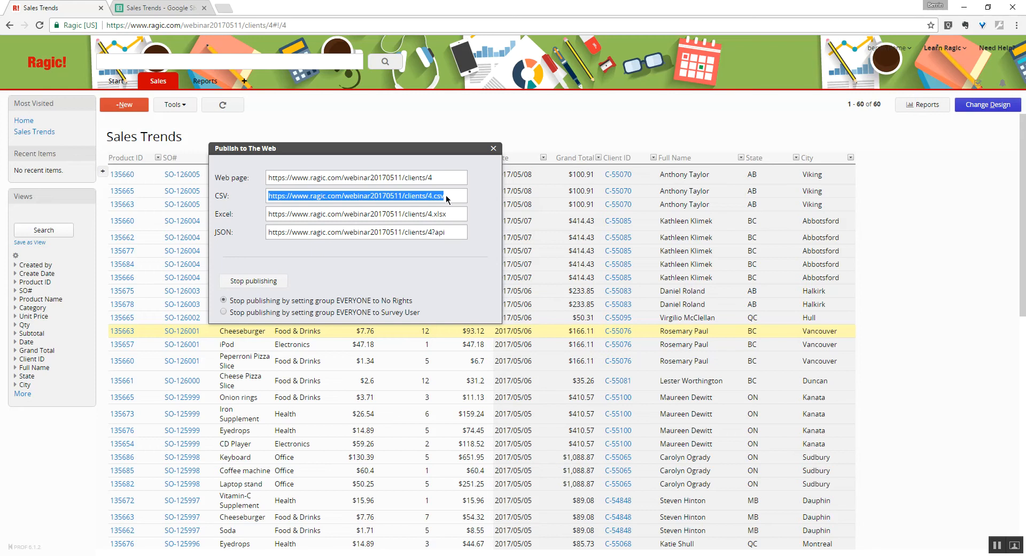
key(ctrl+c)
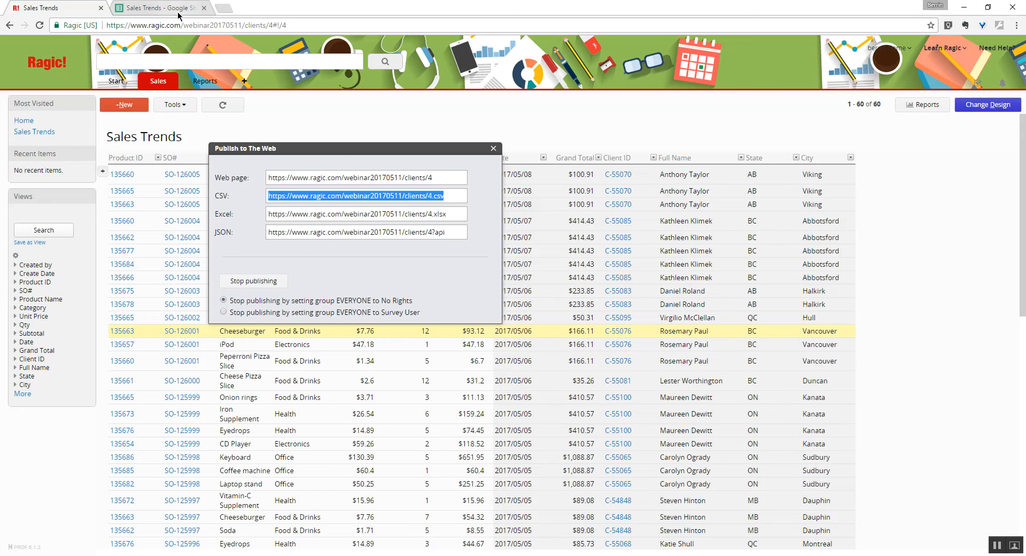
Enter =IMPORTDATA("...") in A1 with the pasted Ragic CSV URL to import the records.
click(156, 8)
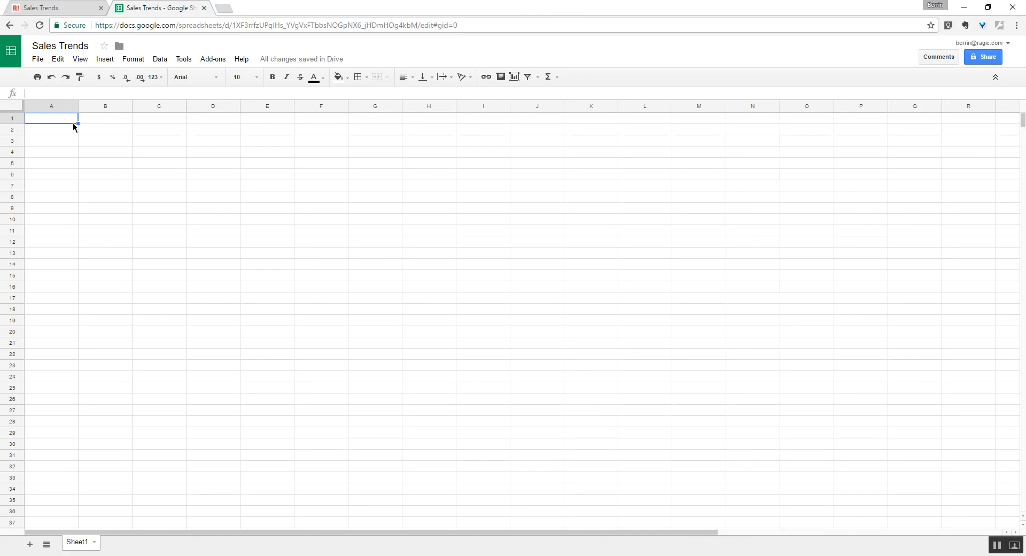
text(=)
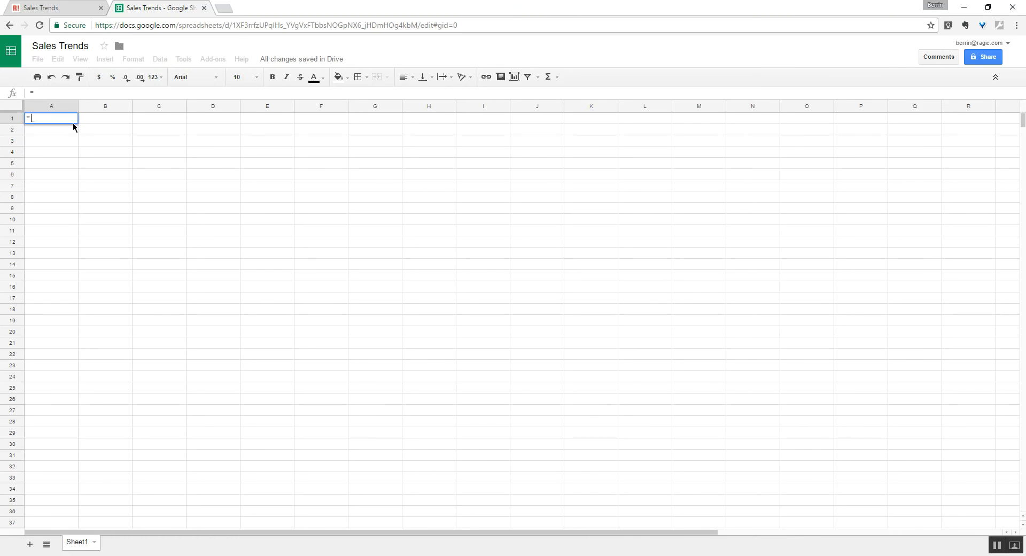
text(IM)
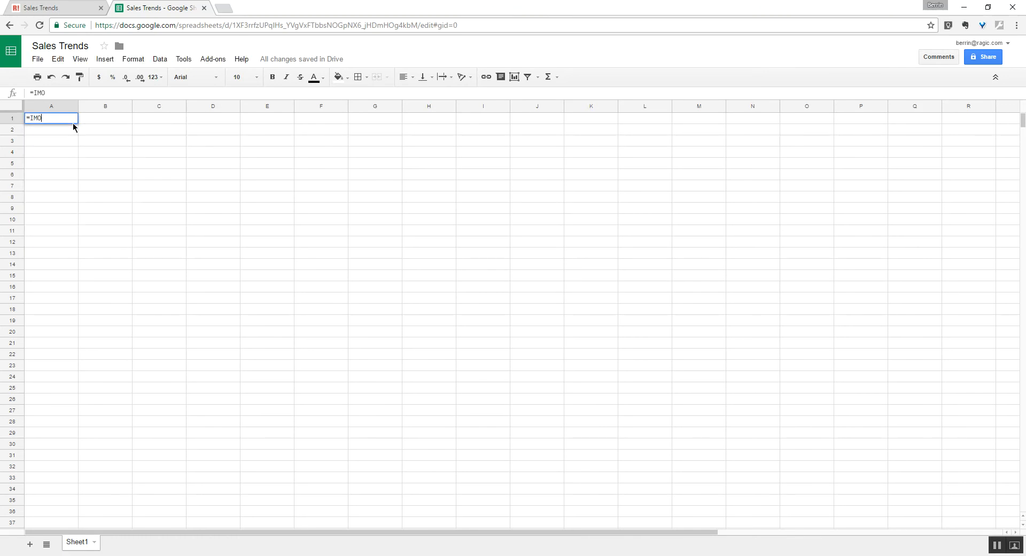
text(PORTDATA()
key(ctrl+v)
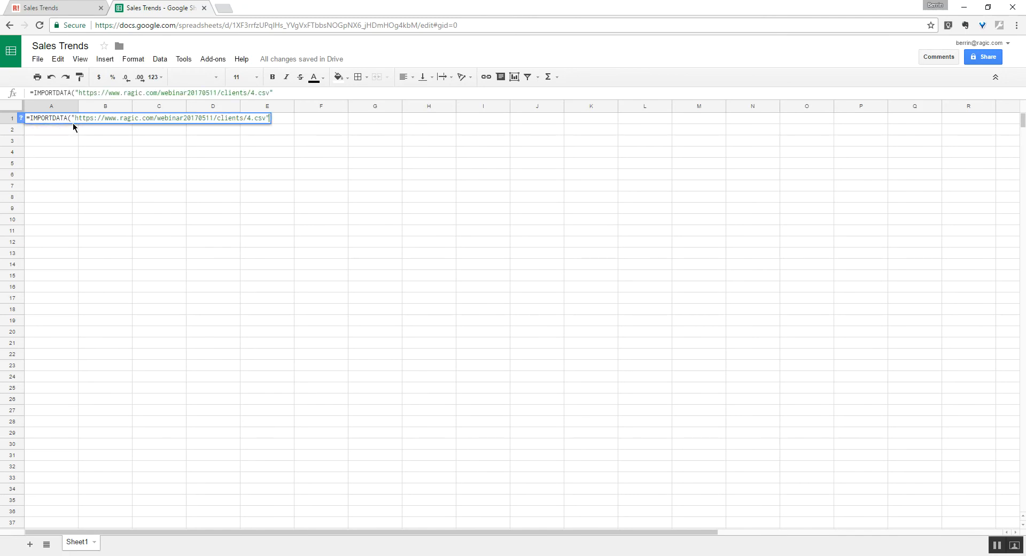
text())
key(Return)
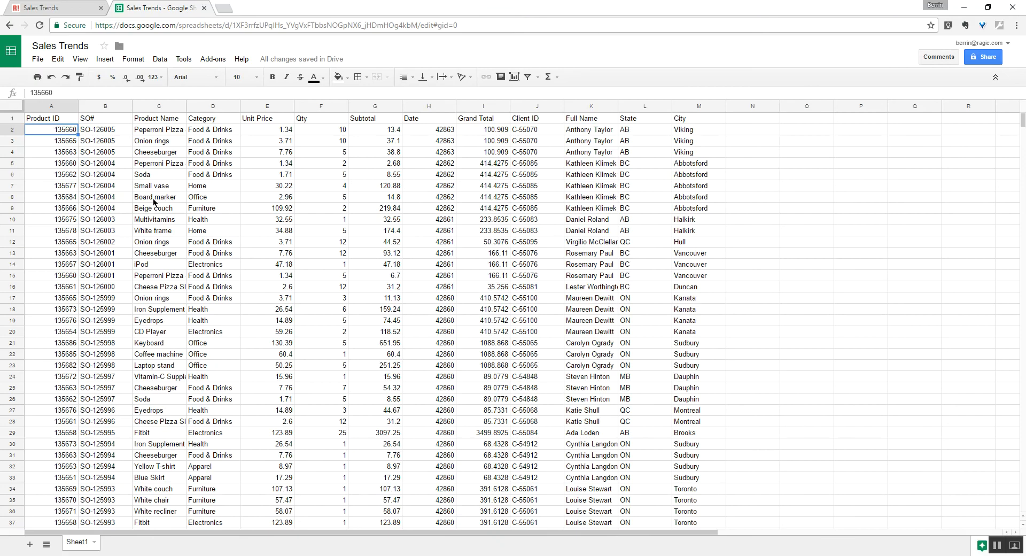
Close Ragic's publishing links window and confirm A1's IMPORTDATA formula in Sheets.
click(39, 6)
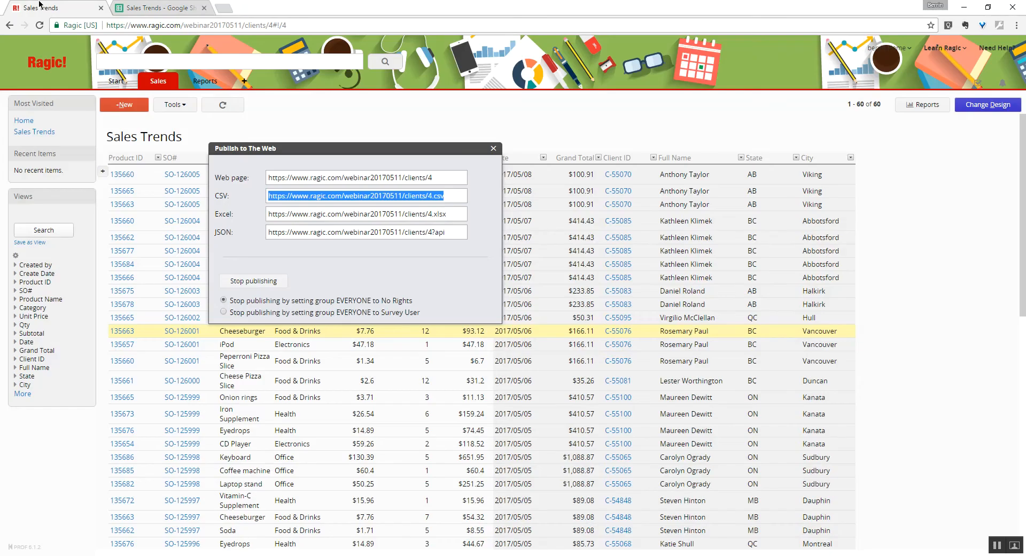
click(493, 148)
click(160, 7)
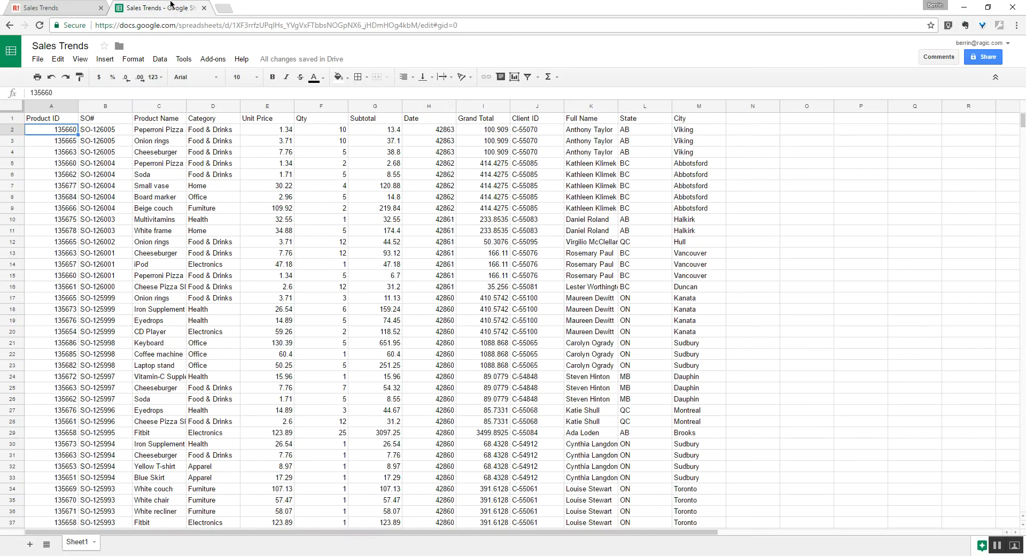
scroll(687, 292, down, 3)
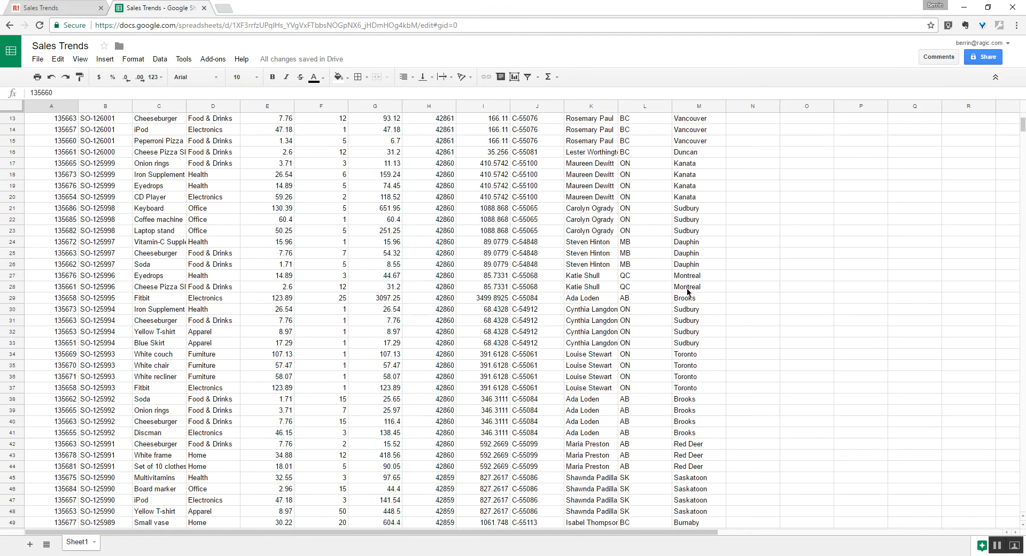
scroll(688, 293, down, 3)
scroll(687, 292, down, 2)
scroll(687, 292, up, 4)
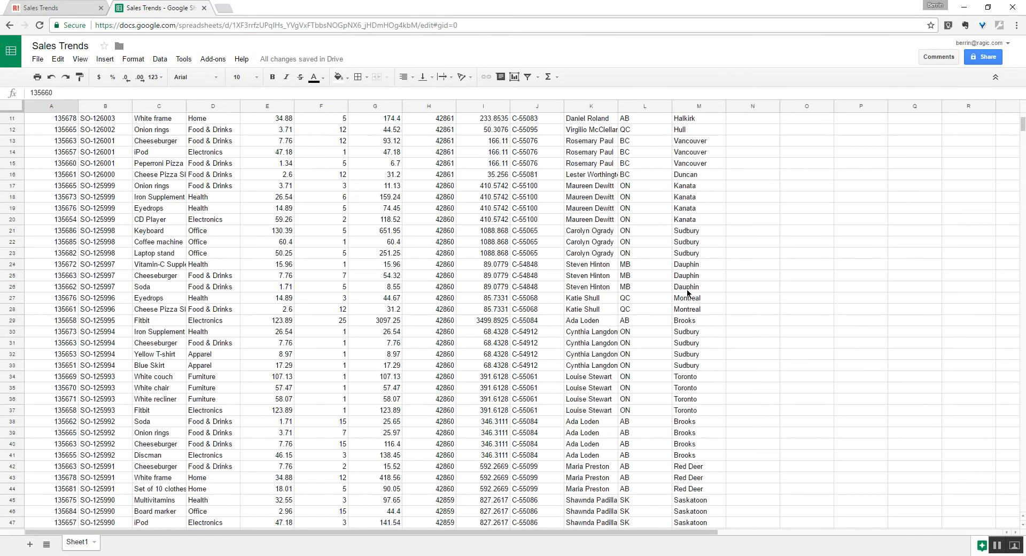
scroll(688, 292, up, 4)
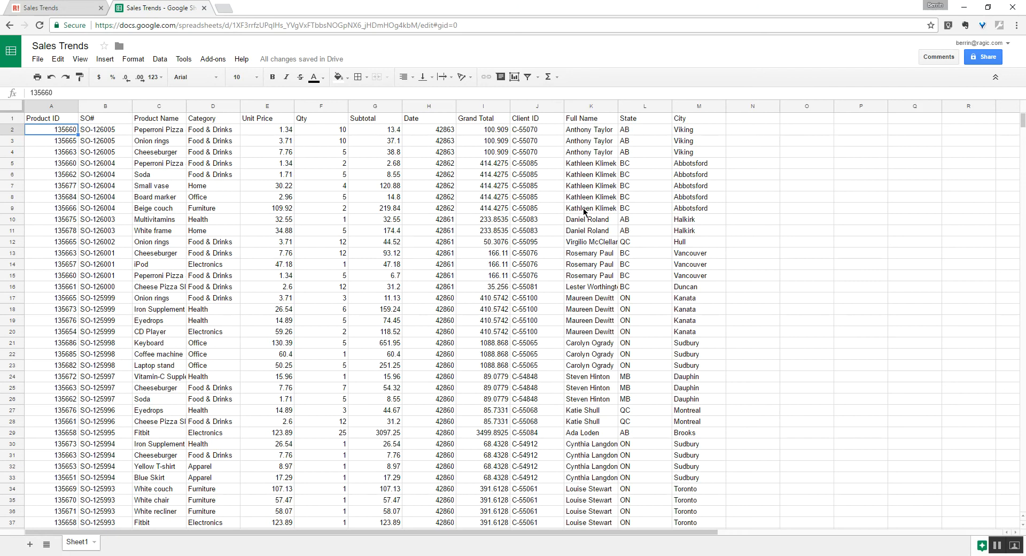
click(66, 119)
scroll(663, 323, down, 8)
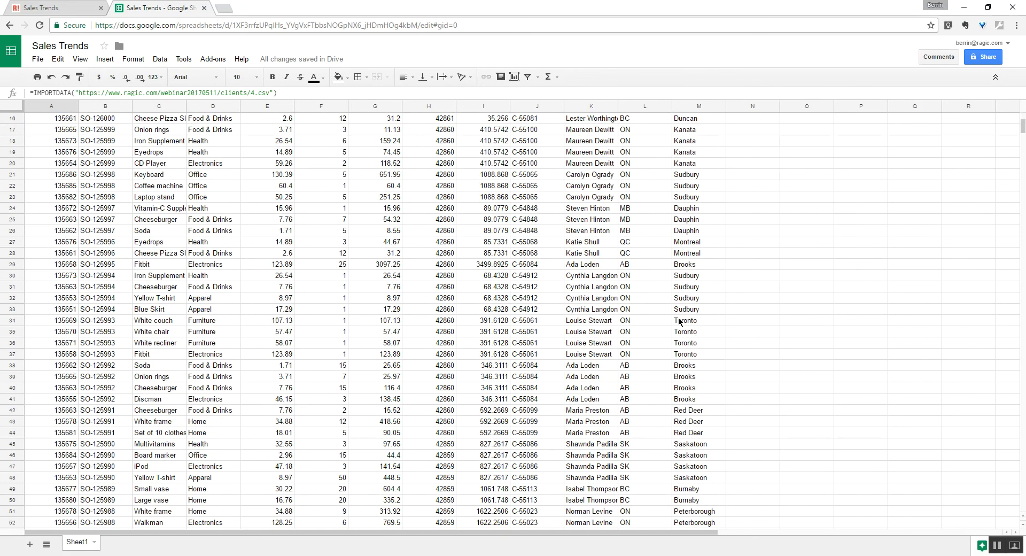
scroll(678, 317, down, 8)
scroll(695, 320, down, 2)
Extend the selection from A1 to M61 to cover all imported sales data.
shift+click(695, 320)
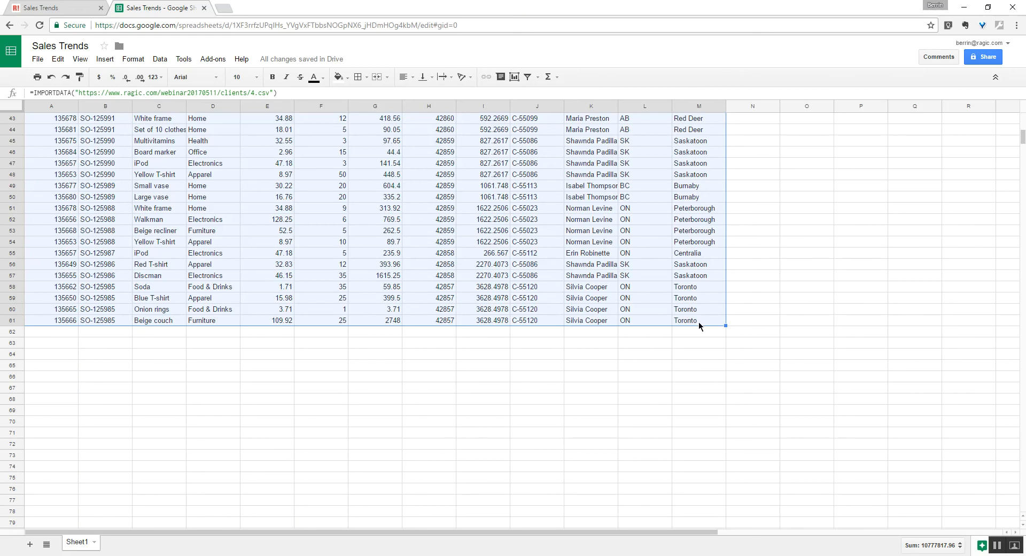
scroll(698, 322, up, 5)
scroll(698, 322, up, 4)
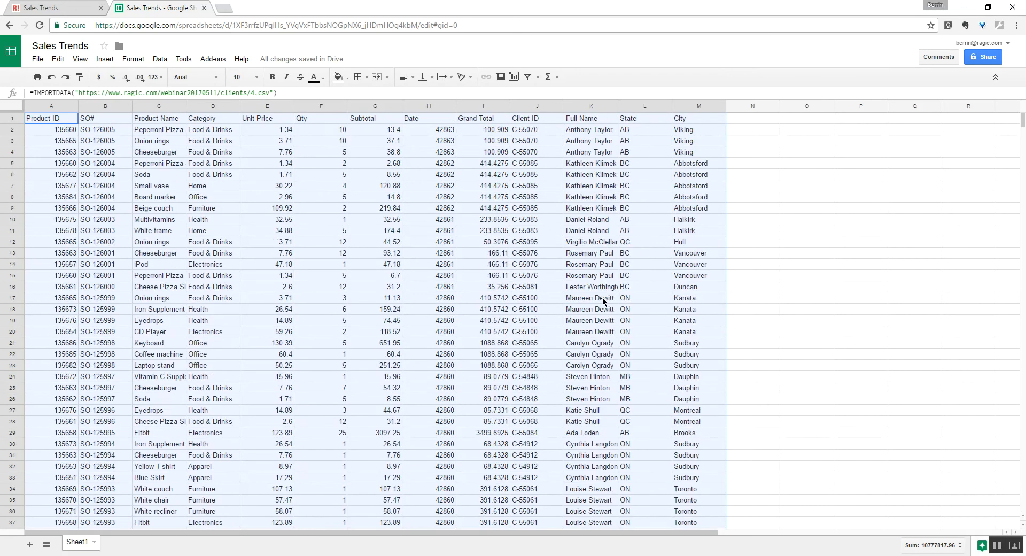
scroll(741, 271, down, 5)
scroll(706, 265, down, 5)
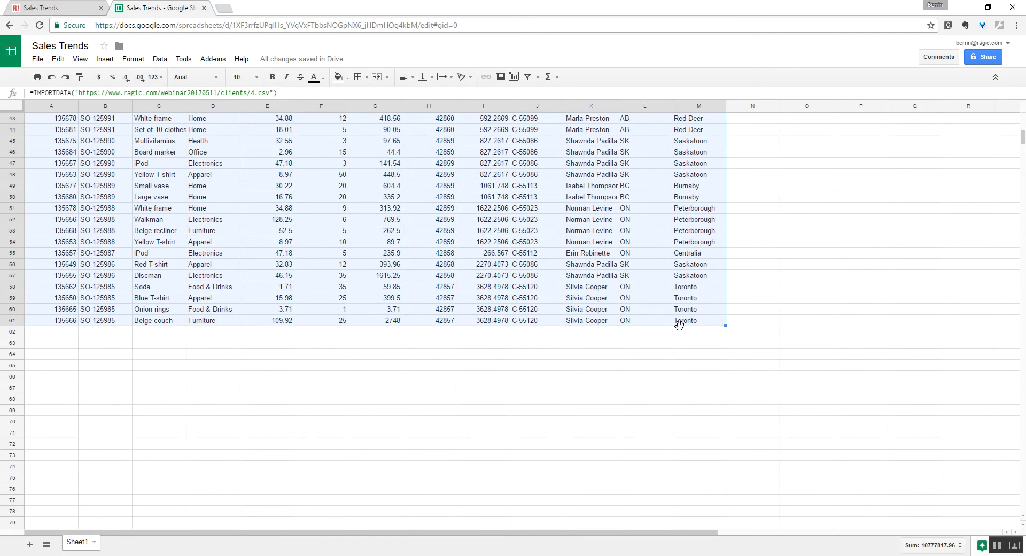
scroll(751, 325, up, 4)
scroll(750, 325, up, 4)
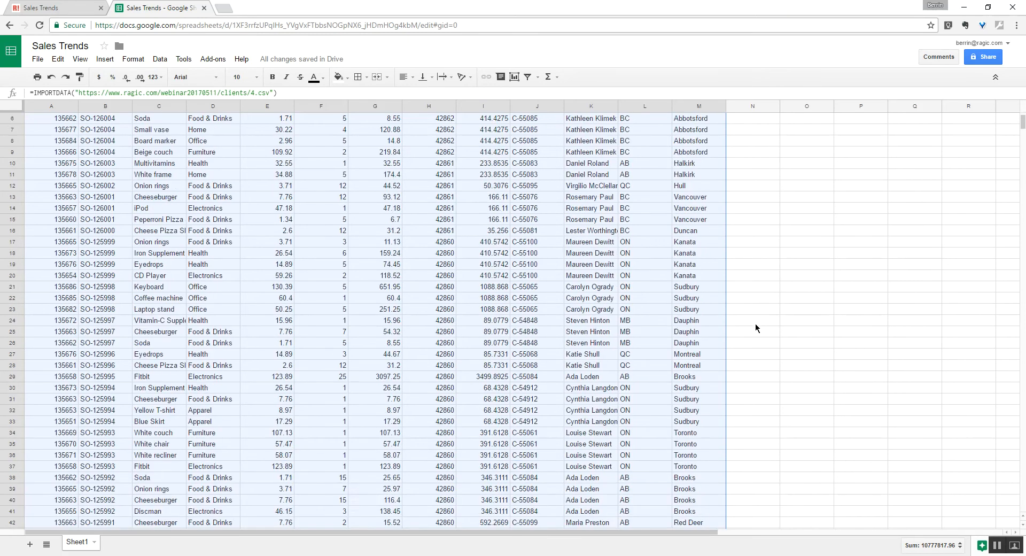
scroll(754, 323, up, 3)
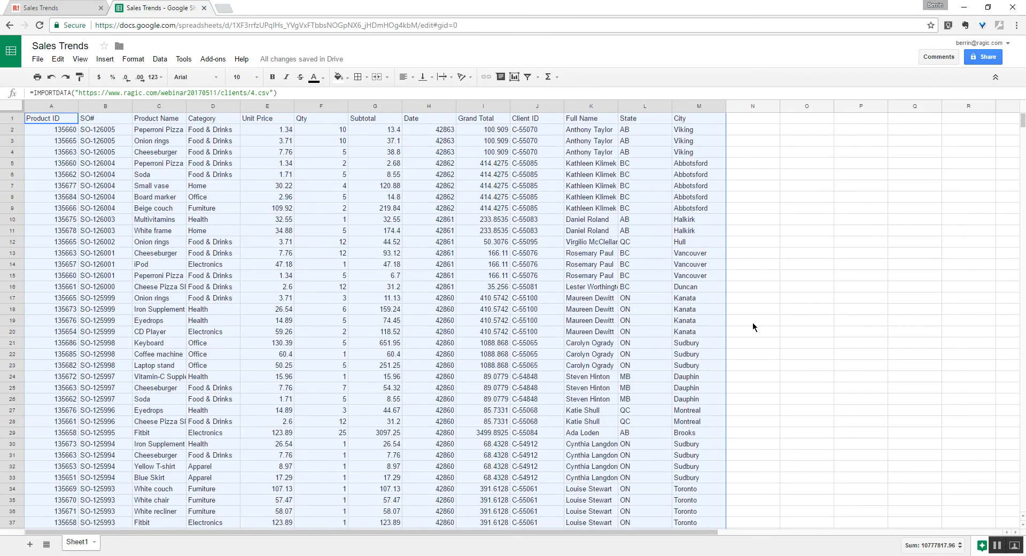
scroll(752, 326, down, 5)
scroll(753, 327, down, 3)
scroll(773, 327, up, 3)
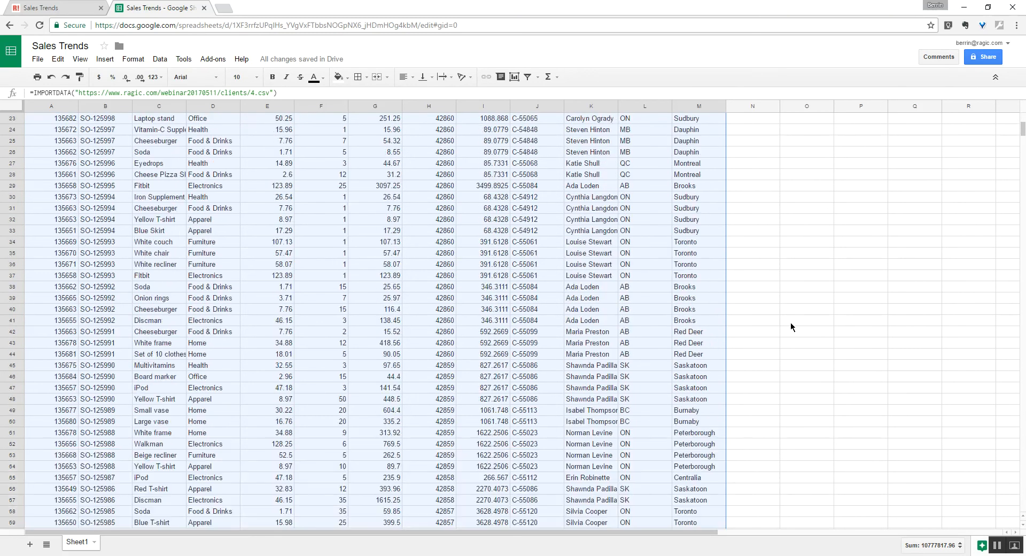
scroll(791, 327, up, 3)
scroll(790, 328, up, 2)
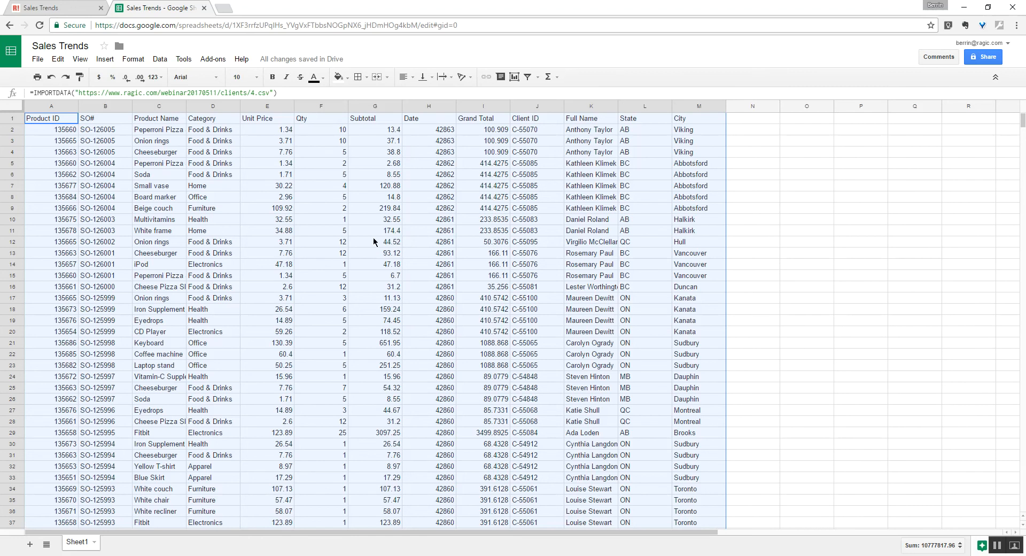
click(61, 8)
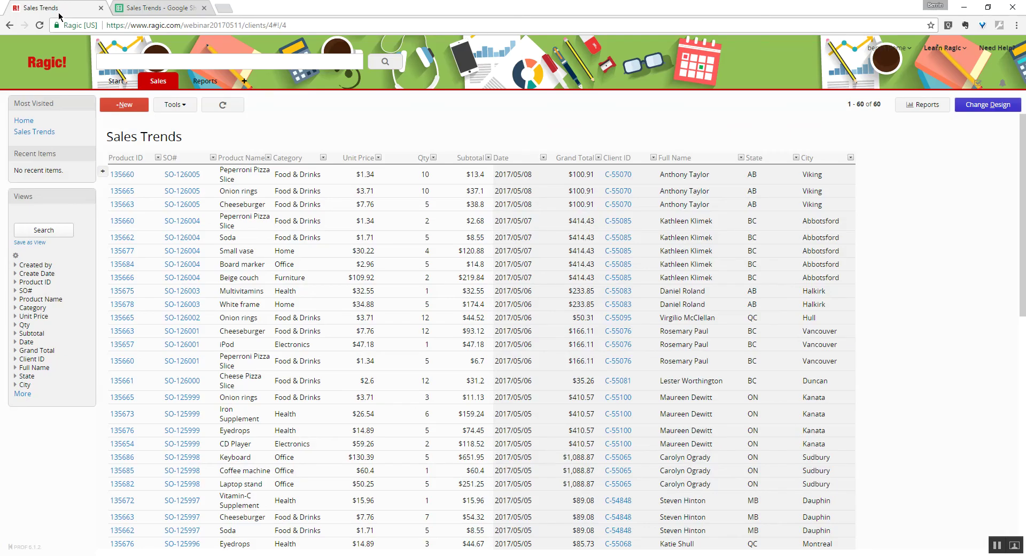
click(128, 10)
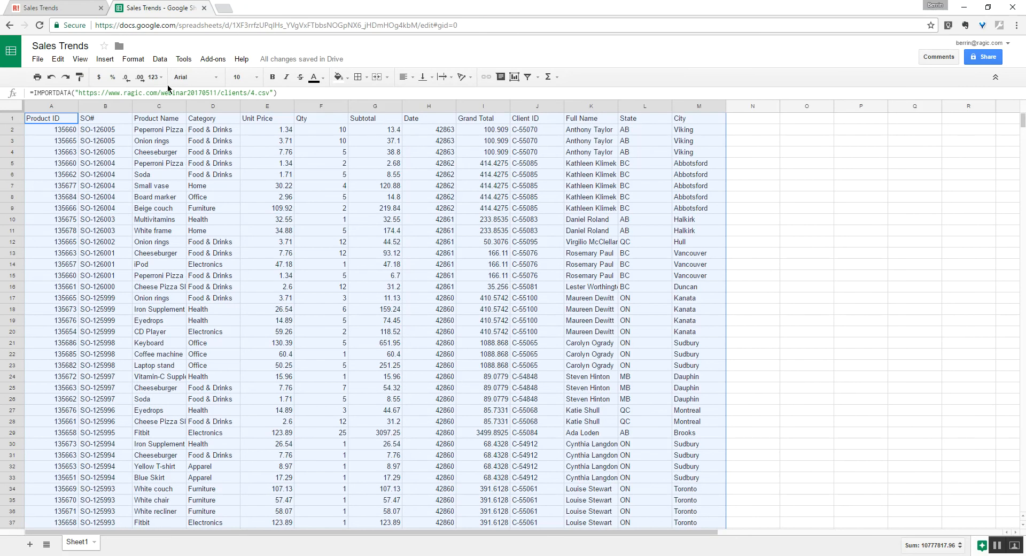
Create Pivot Table 1 from Sheet1!A1:M61 via Data > Pivot table.
click(159, 60)
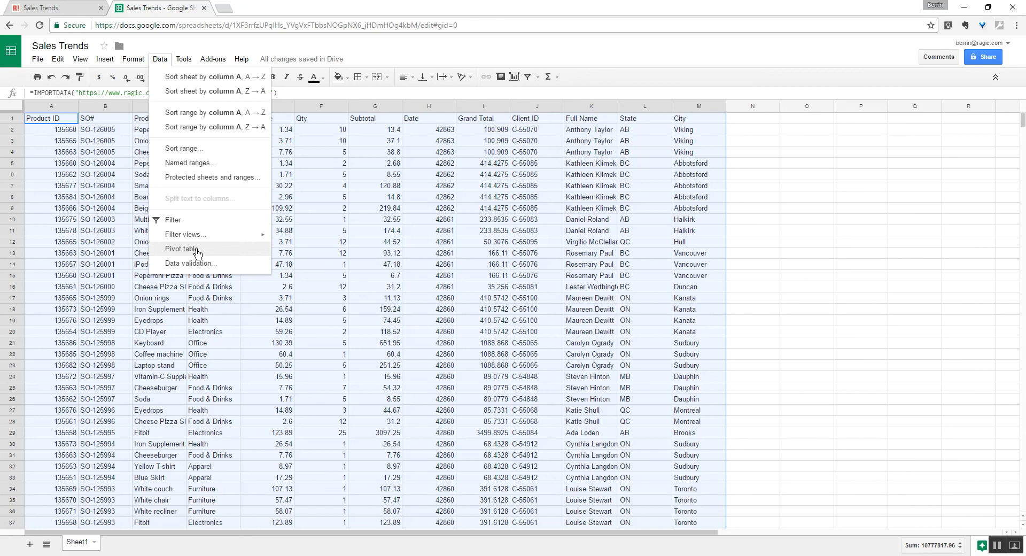
click(197, 249)
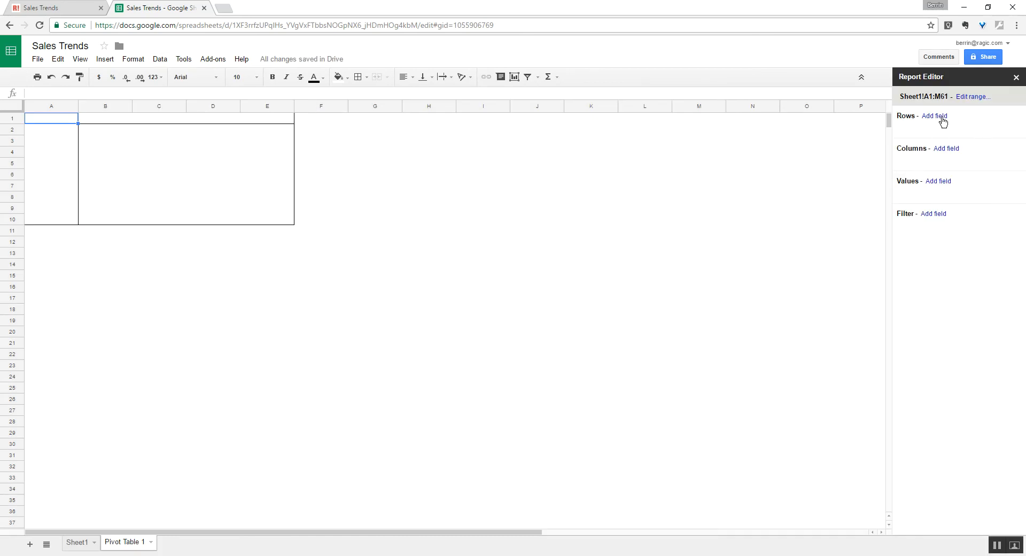
Add Category as the first pivot row grouping.
click(941, 116)
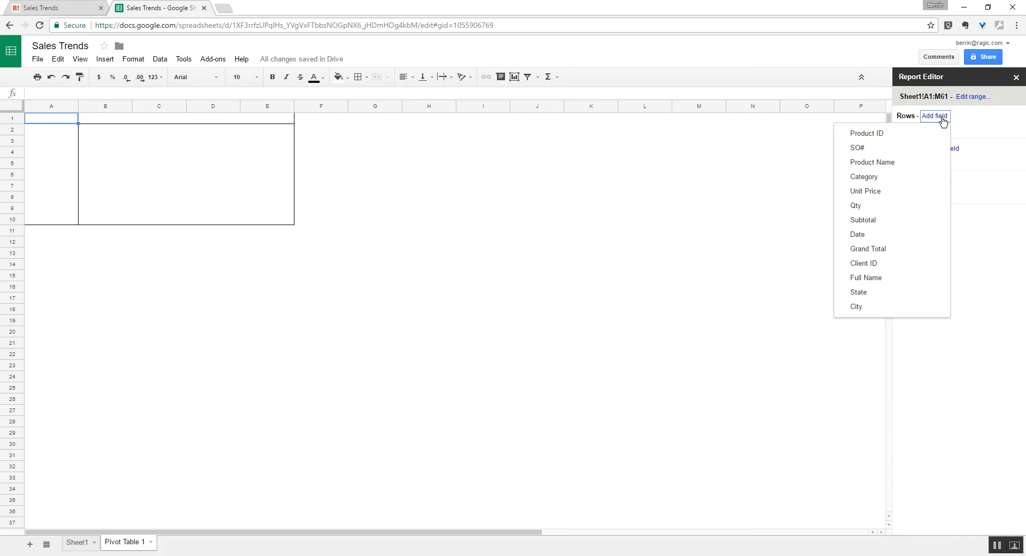
click(864, 176)
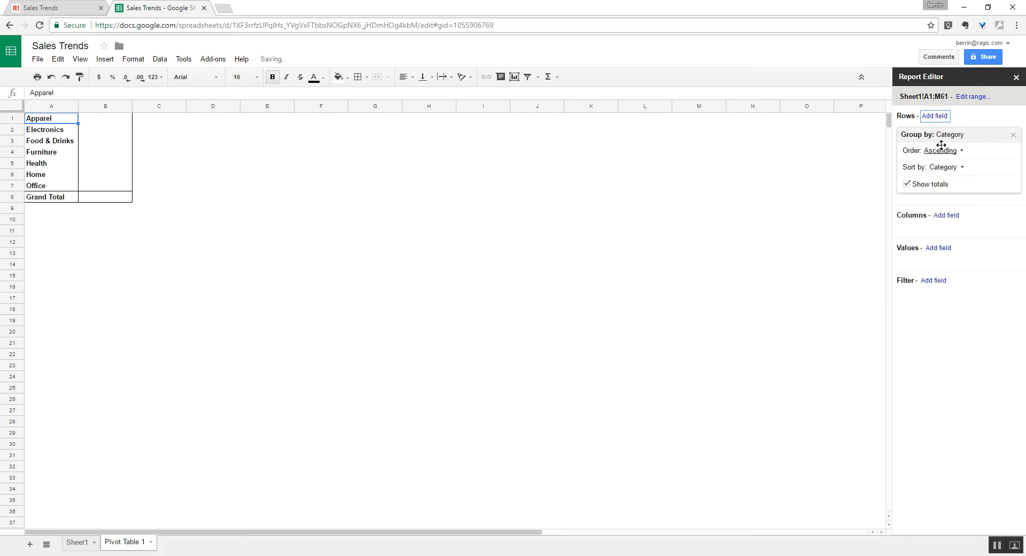
click(946, 215)
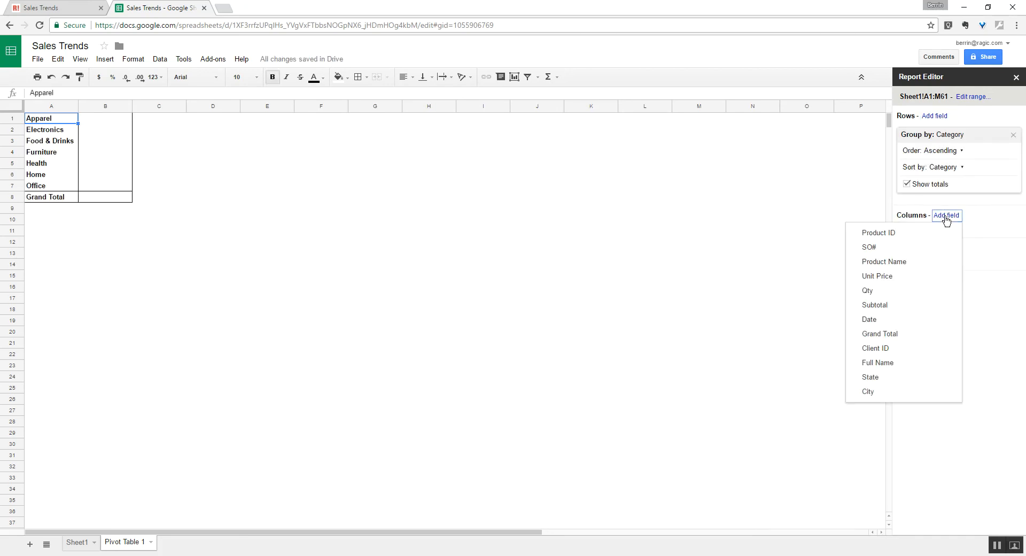
click(947, 217)
Add Product Name as the second pivot row grouping.
click(940, 116)
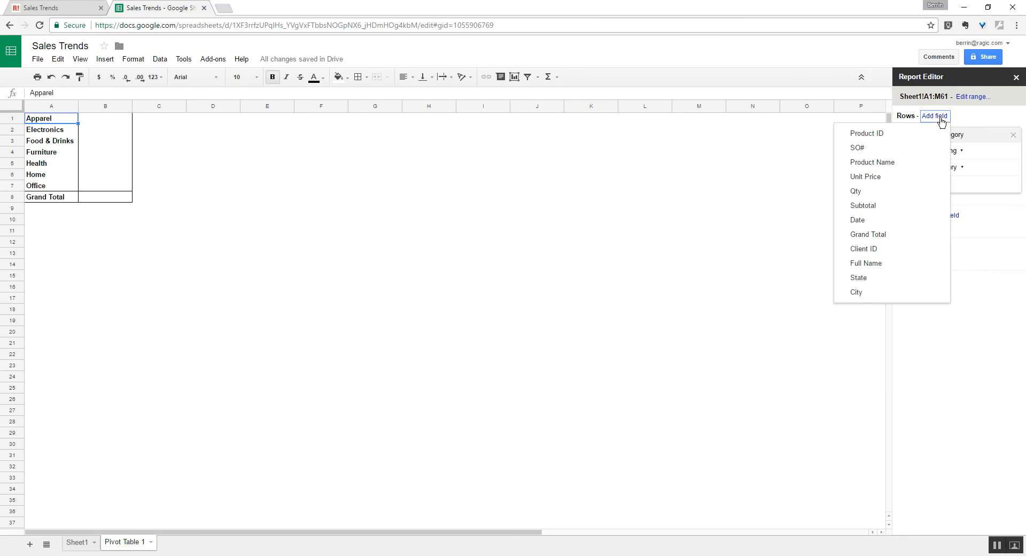
click(906, 163)
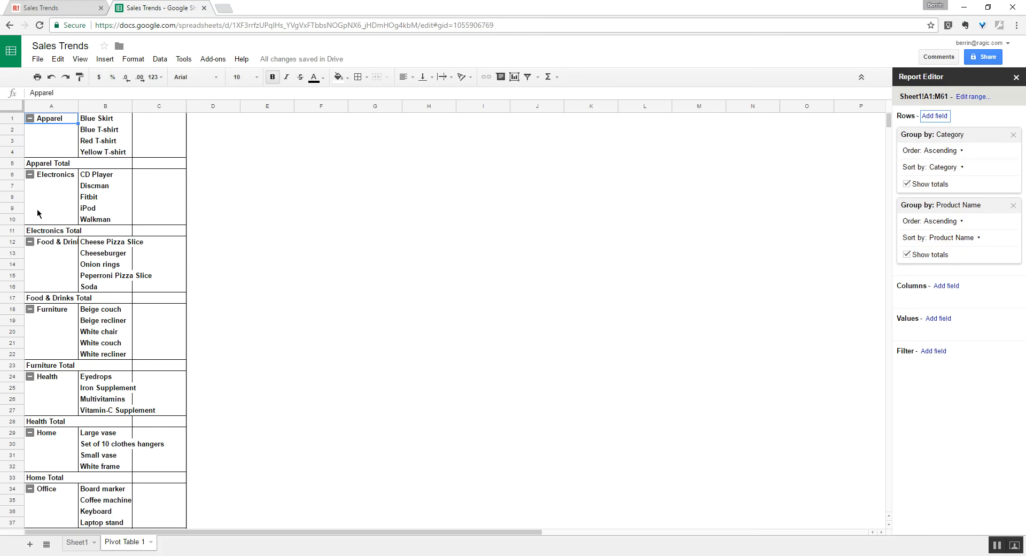
click(954, 286)
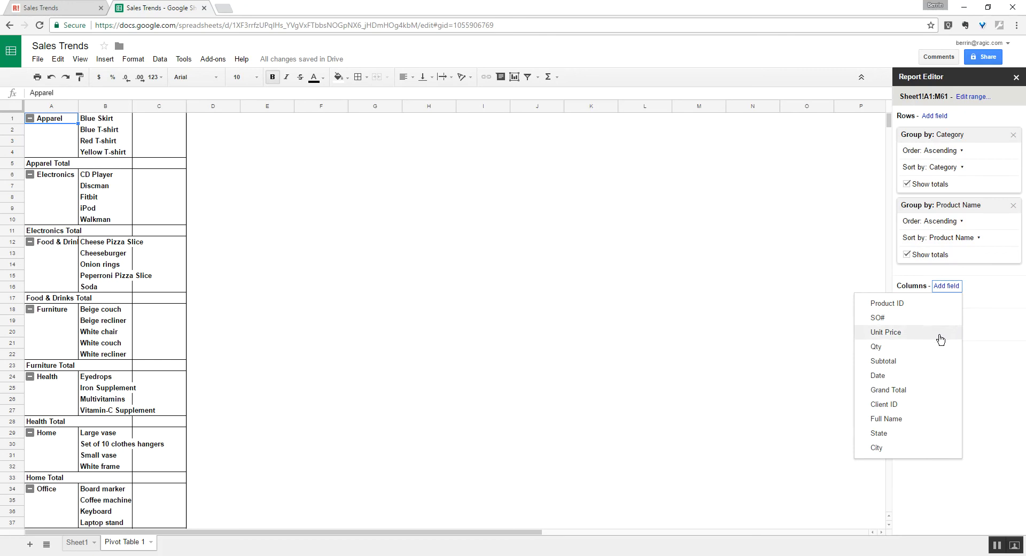
Group pivot columns by Grand Total and then by State.
click(922, 390)
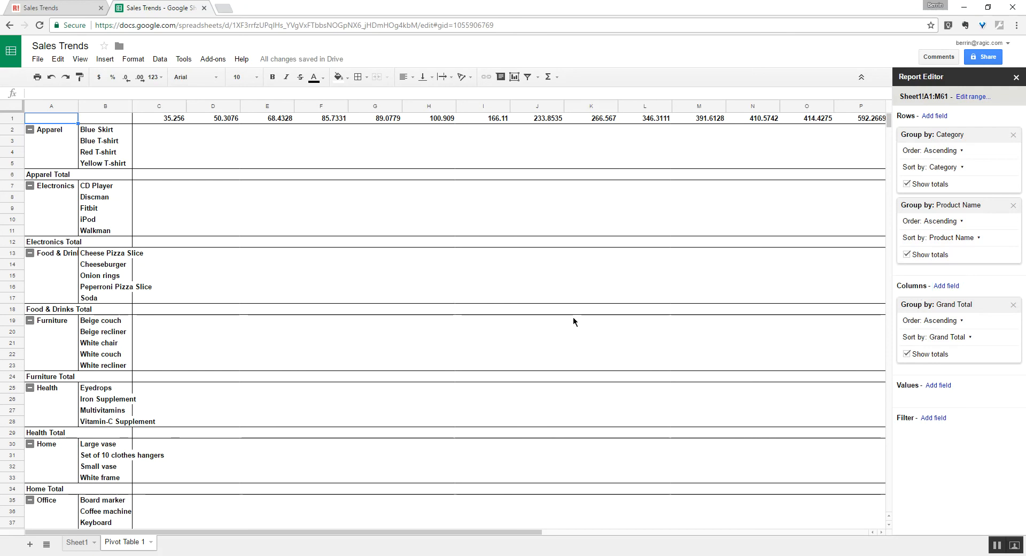
click(947, 285)
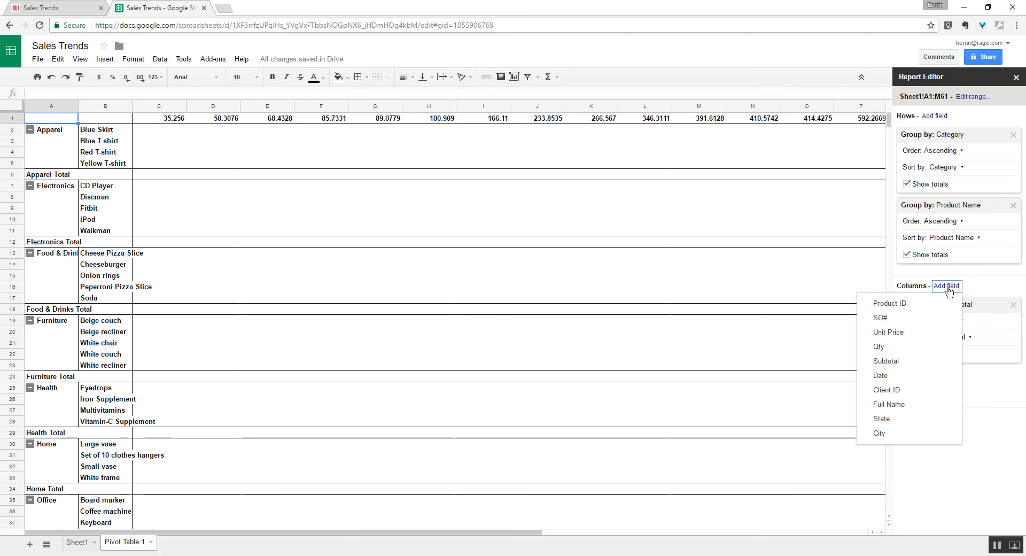
click(881, 418)
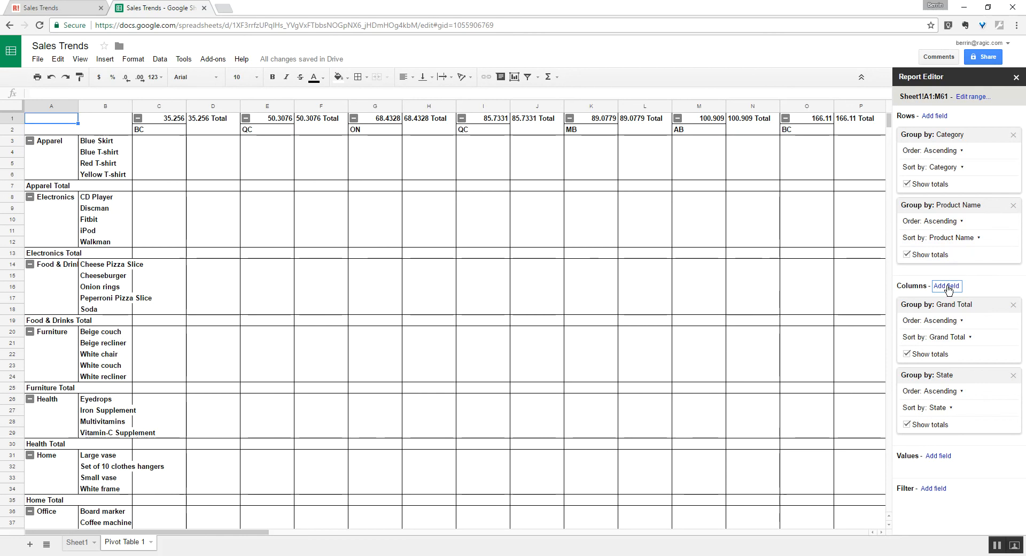
click(938, 456)
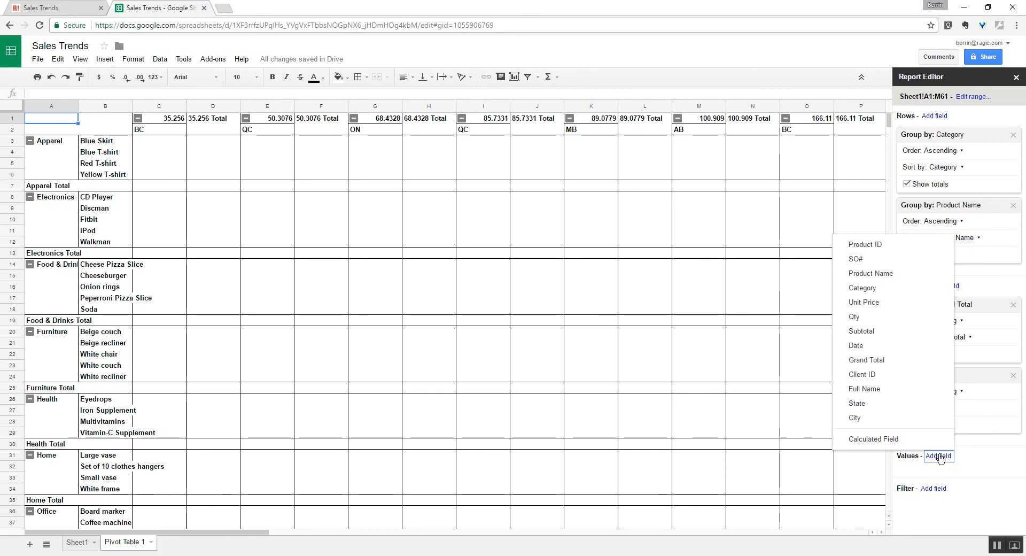
Summarize pivot values as SUM of Unit Price and SUM of Qty.
click(864, 302)
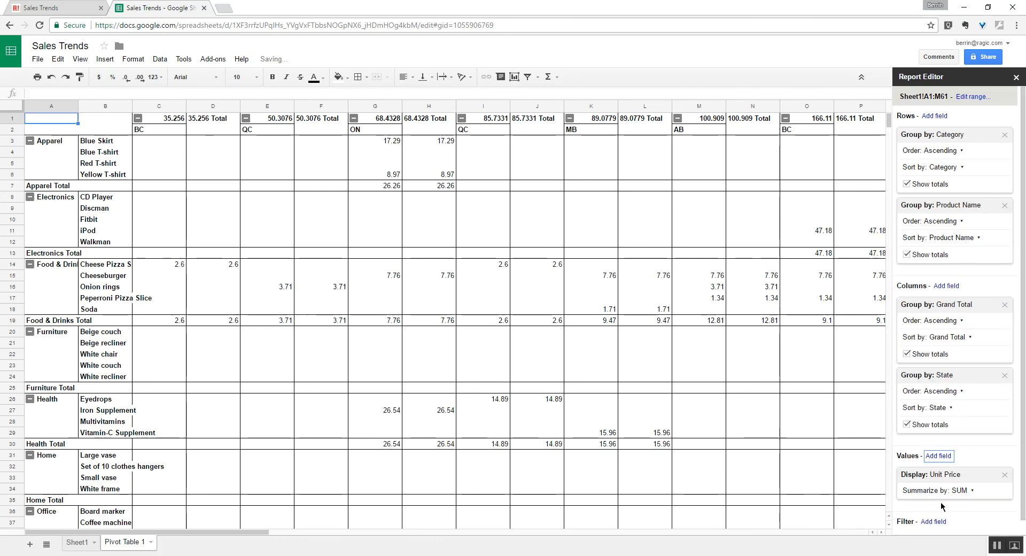
click(938, 455)
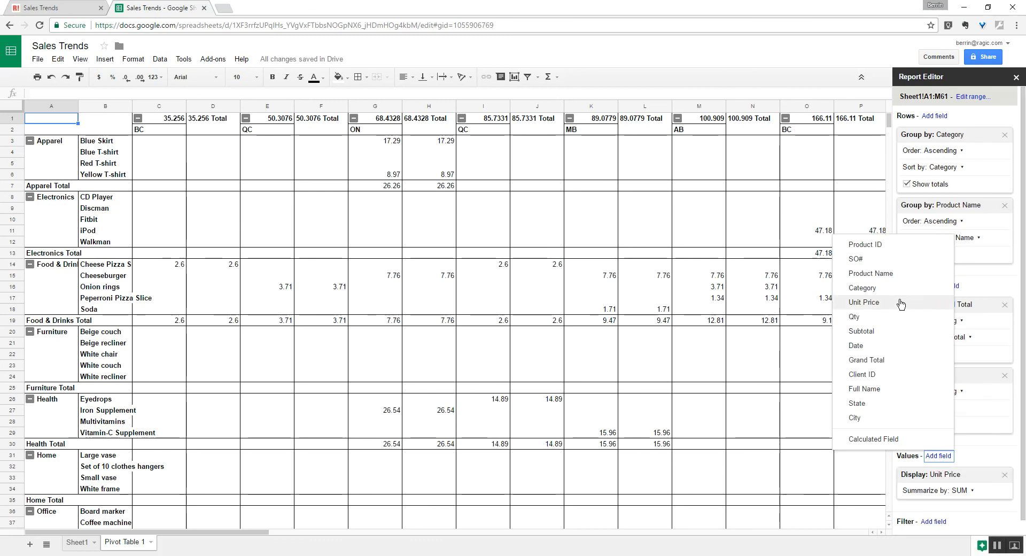
click(898, 316)
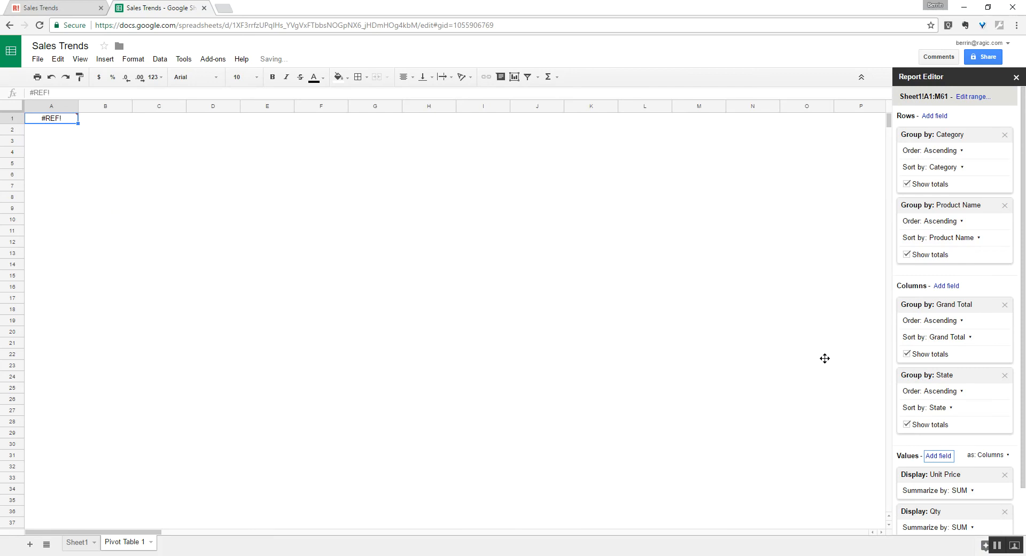
scroll(809, 374, down, 2)
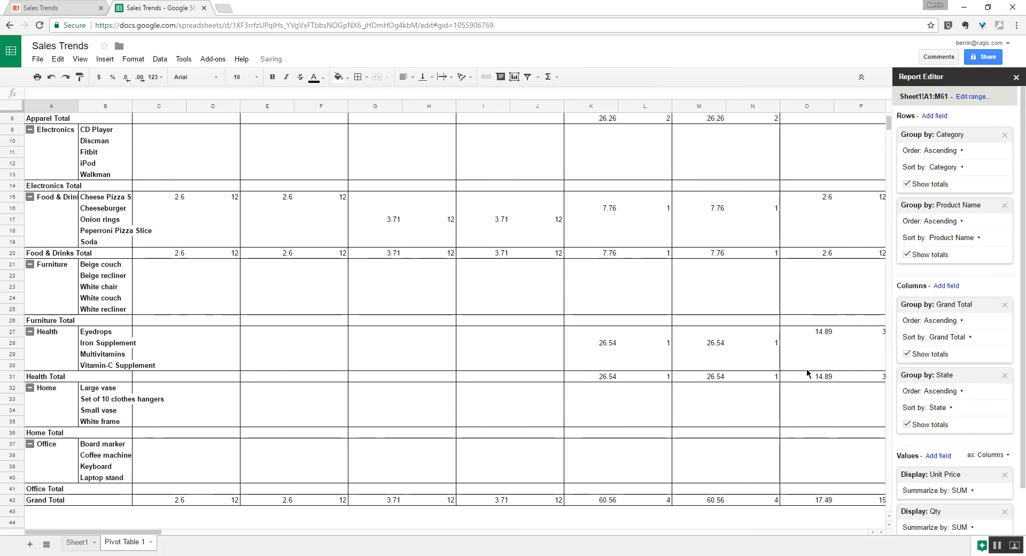
scroll(807, 374, up, 2)
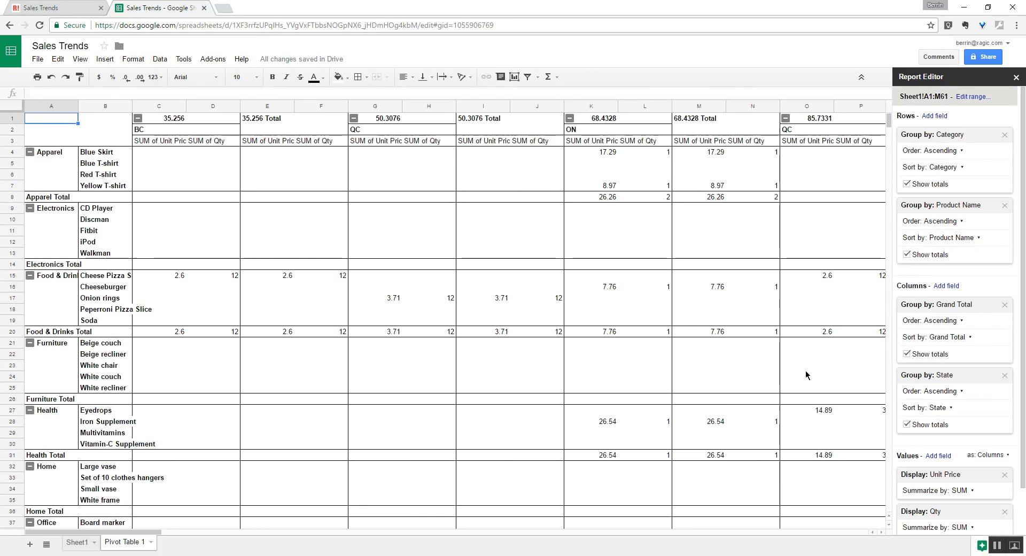